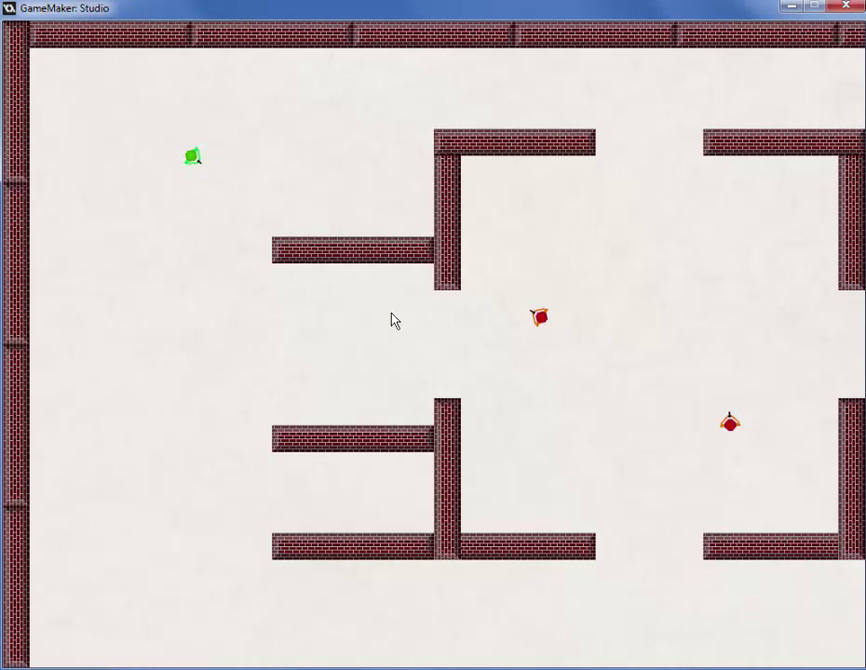
key(Down)
key(Up)
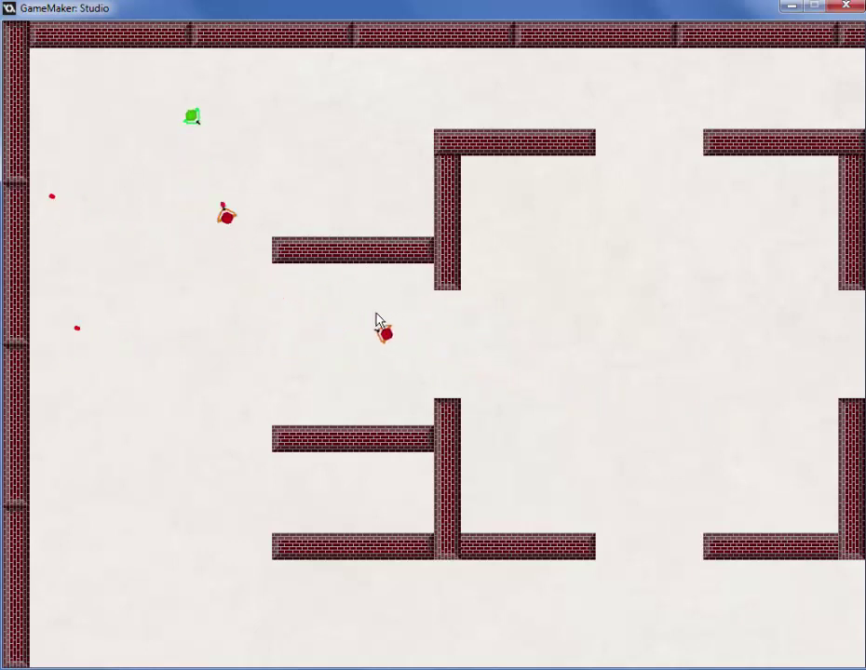
key(Right)
key(Down)
key(Down)
key(Left)
key(Right)
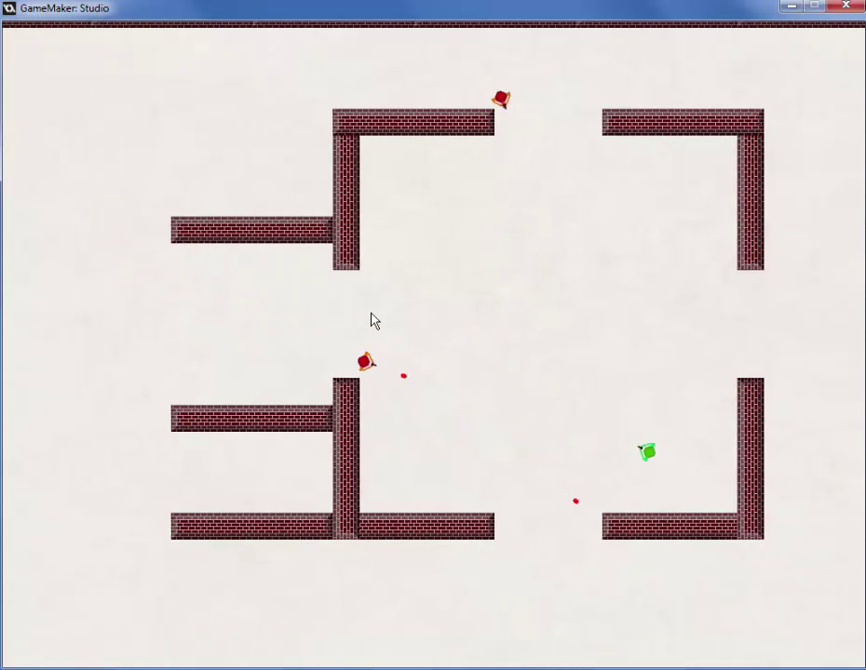
key(Up)
key(Right)
key(Left)
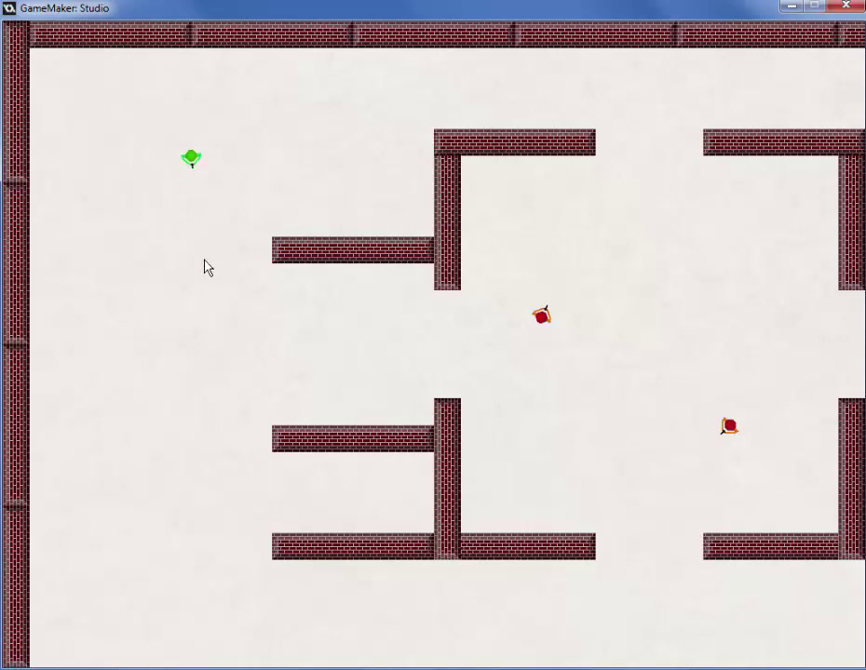
Step: Dodge down, then run the player along the top wall to the top-left corner
key(s)
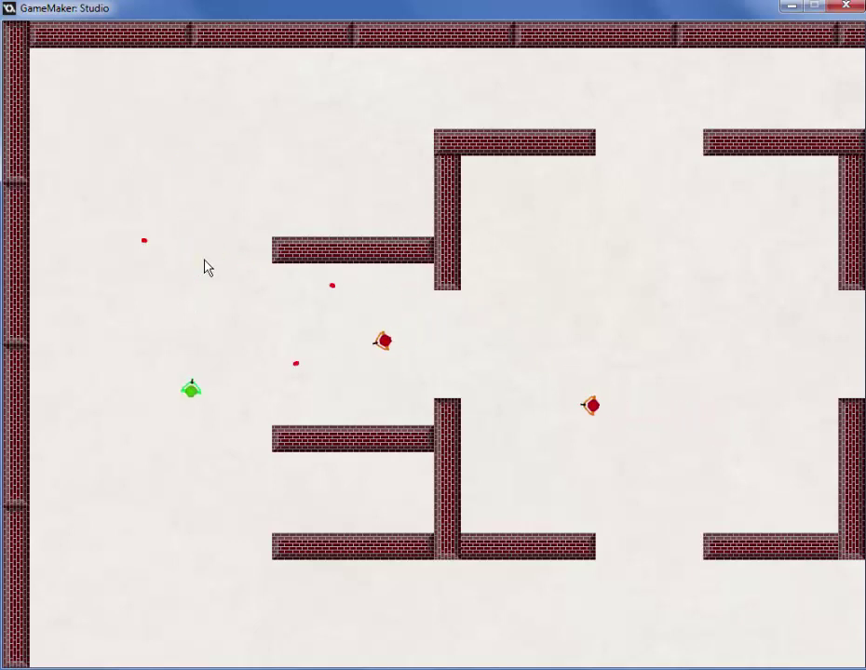
key(w)
key(w)
key(d)
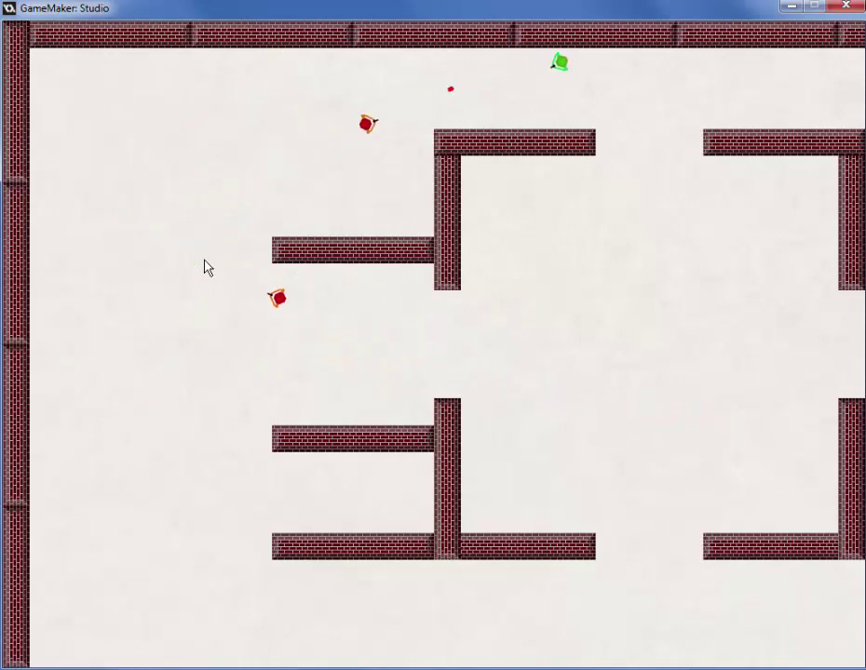
key(a)
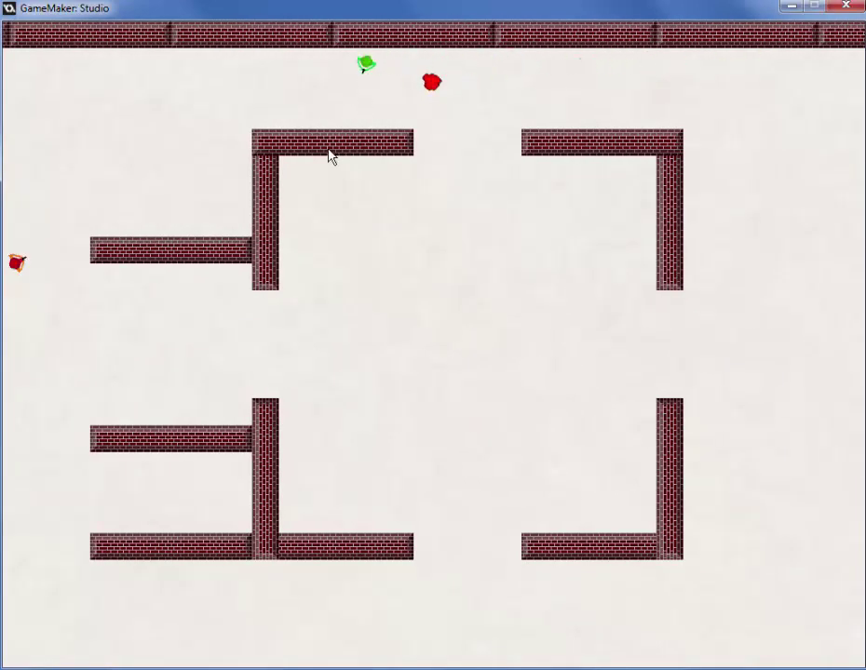
key(a)
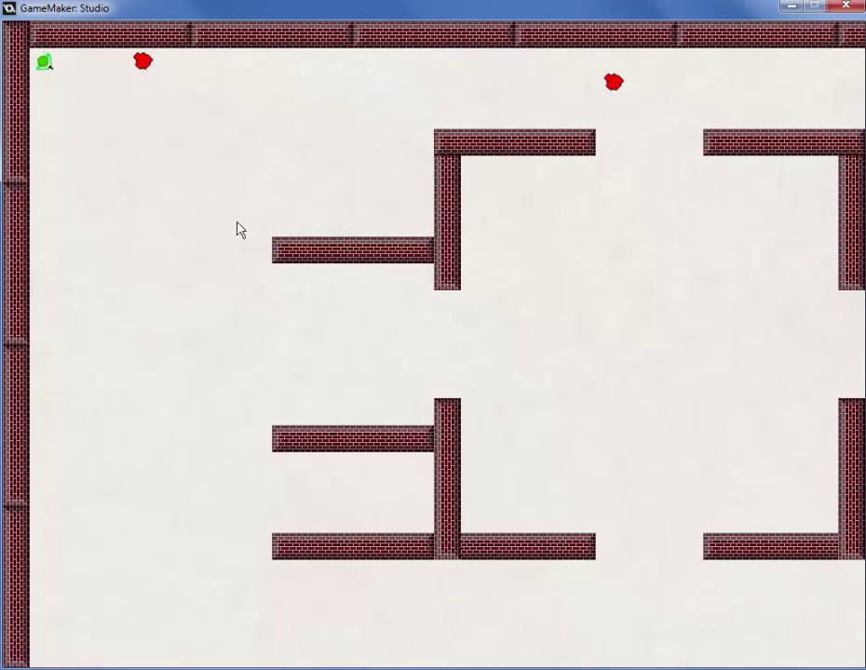
key(Down)
key(Right)
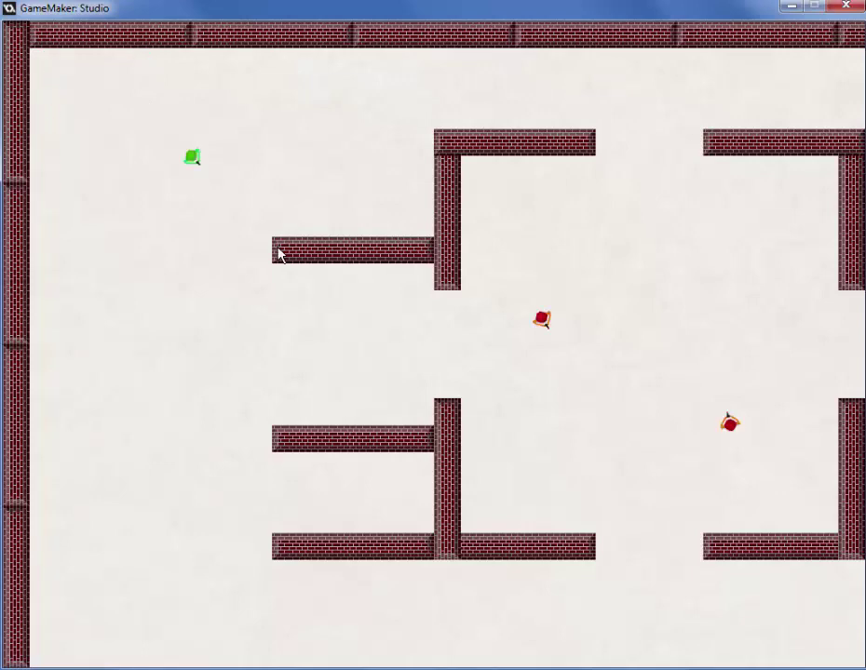
key(Down)
key(Right)
key(Down)
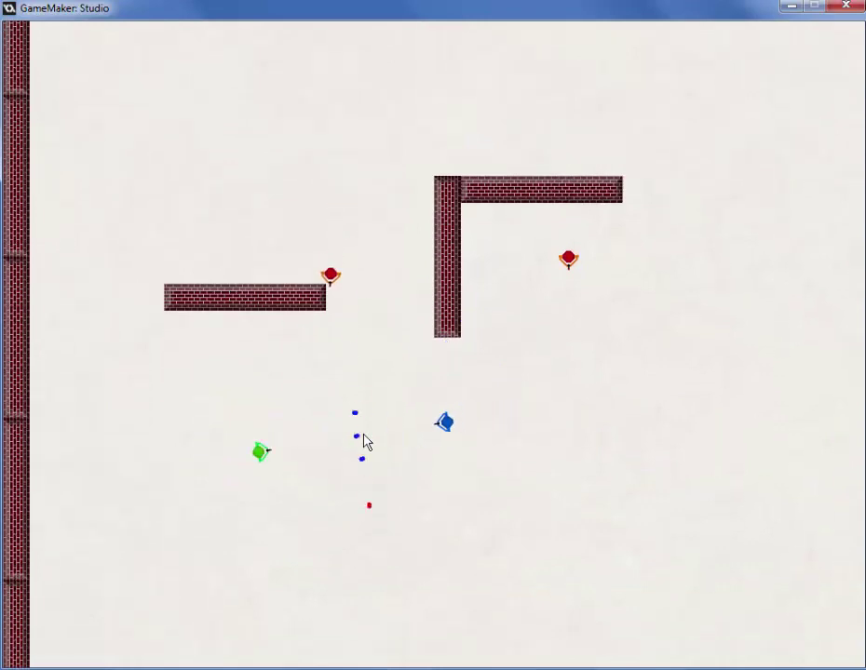
key(Left)
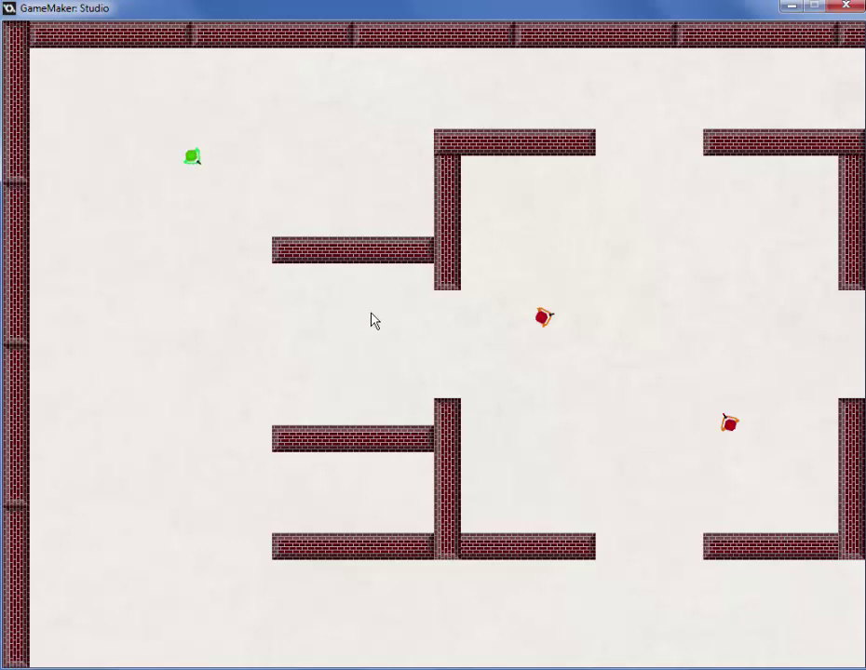
Step: Move the player down the room, firing at the red enemies approaching from the right
key(s)
click(413, 331)
key(s)
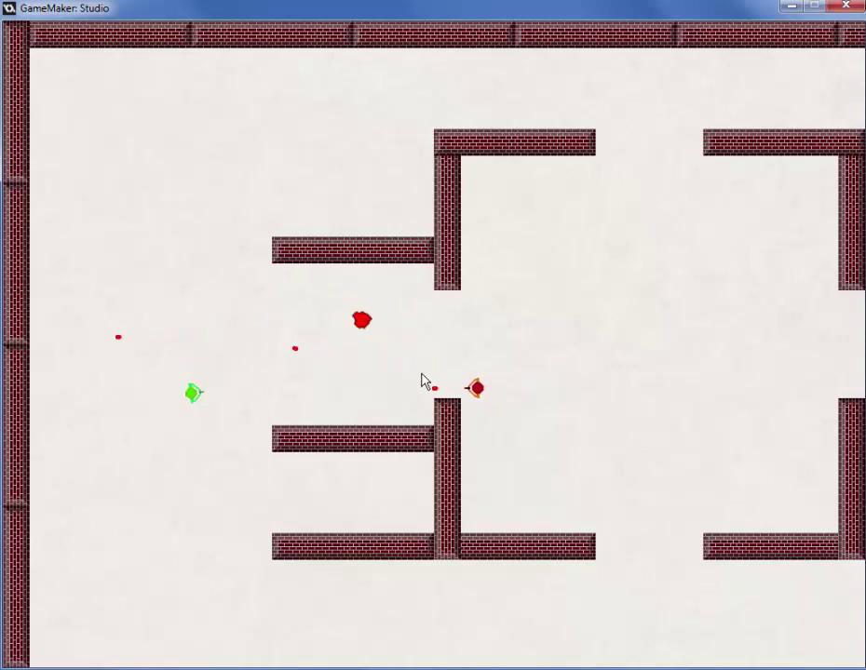
key(w)
click(428, 406)
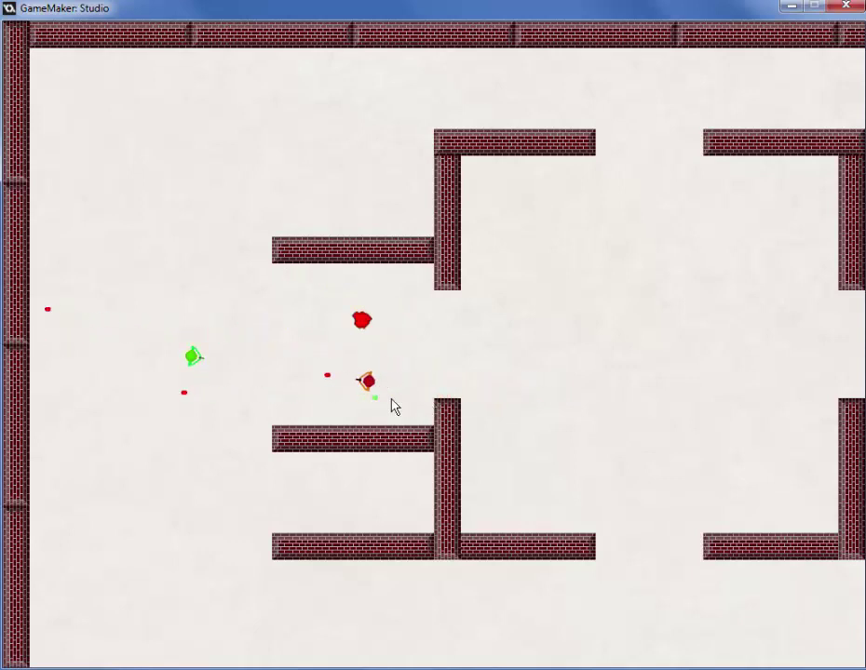
Step: Run up to the top wall, shoot the nearby enemy, then retreat toward the left wall
key(w)
key(d)
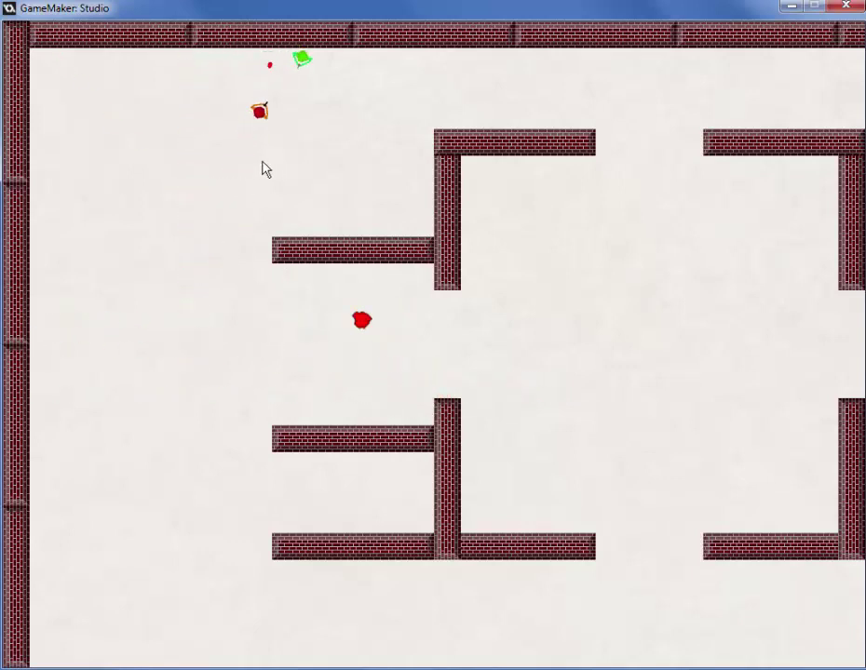
click(245, 136)
key(s)
key(d)
key(a)
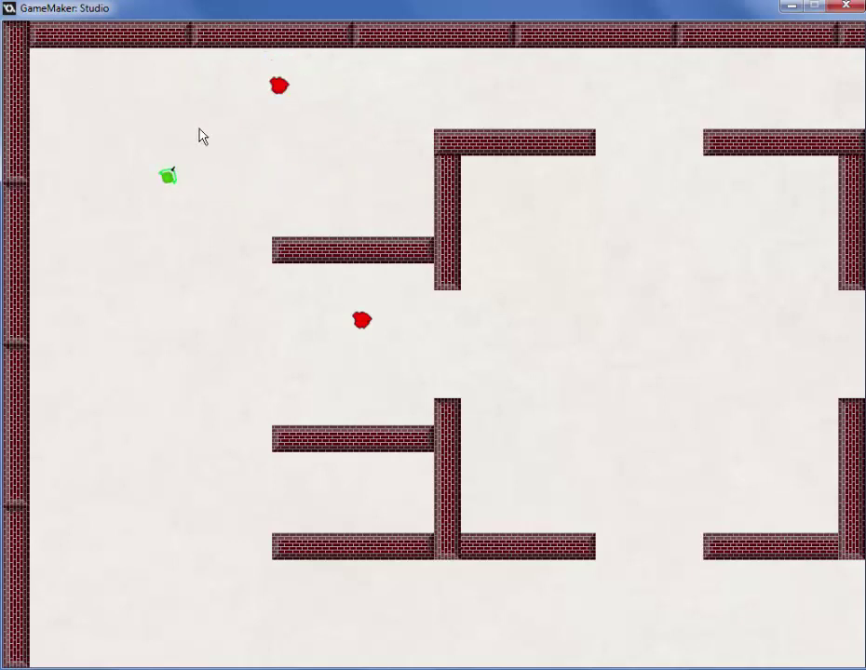